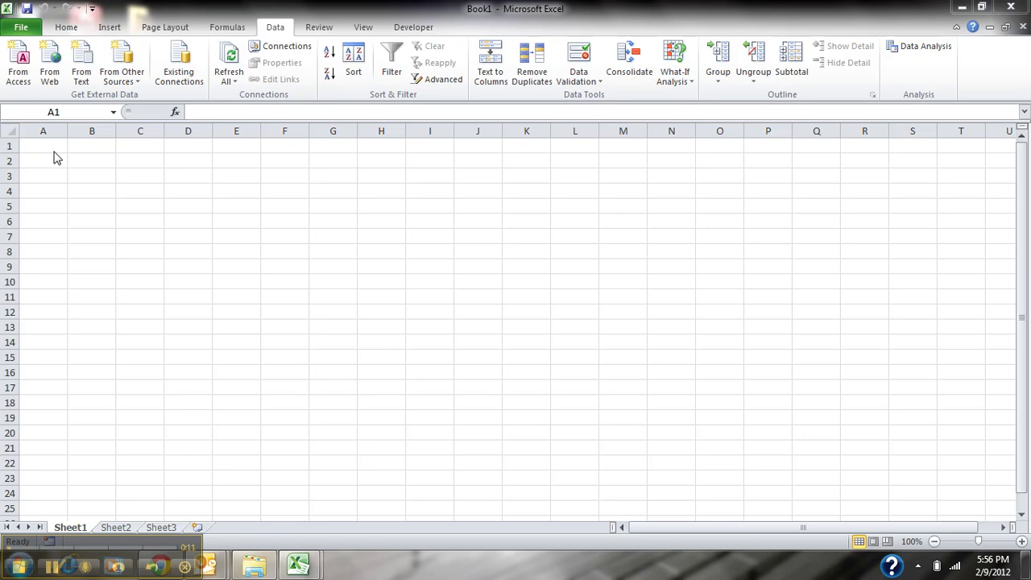
Paste the copied reaction height table into the sheet starting at cell A1, keeping text only
click(50, 145)
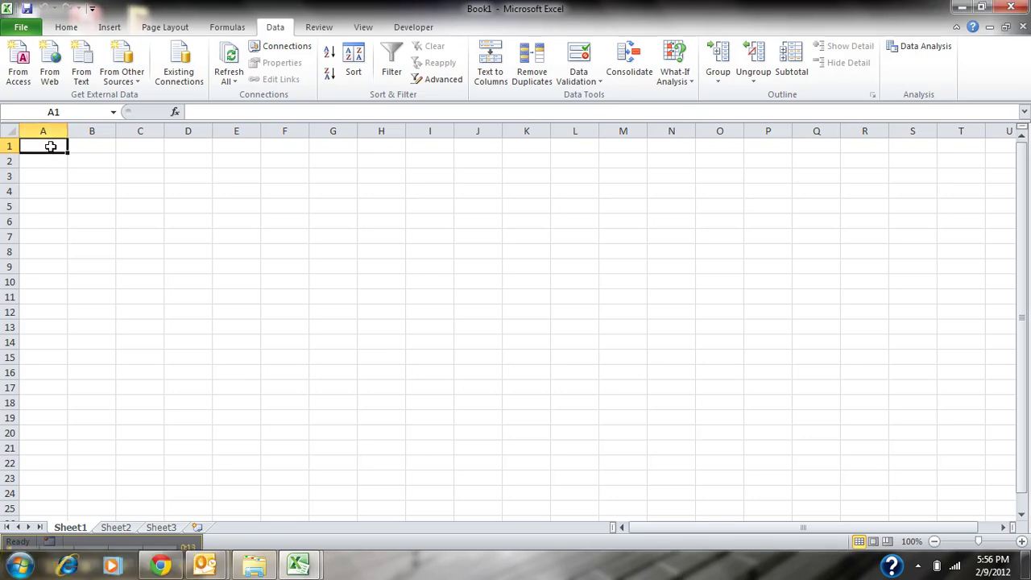
right_click(50, 146)
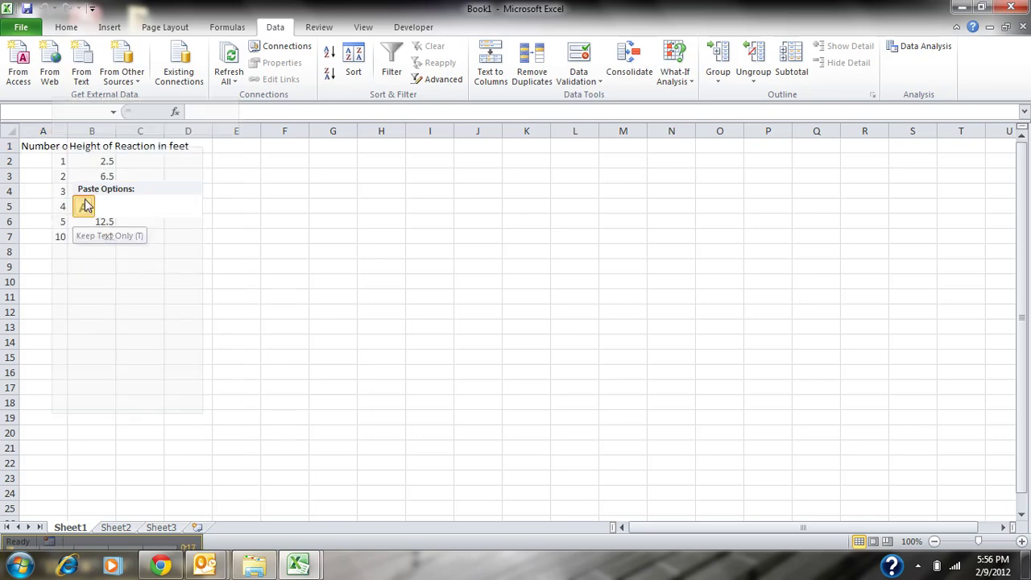
click(83, 207)
click(184, 203)
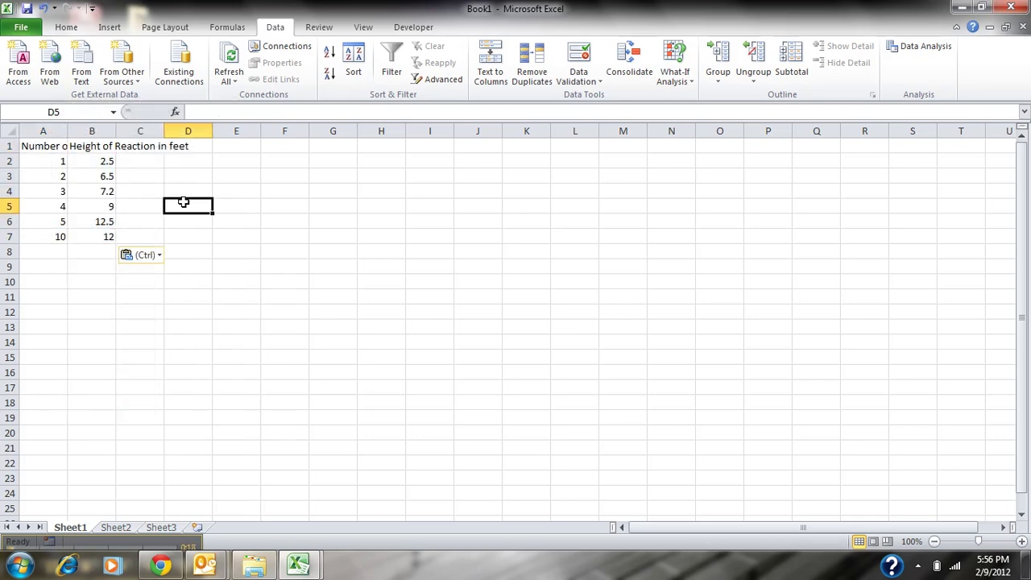
click(219, 310)
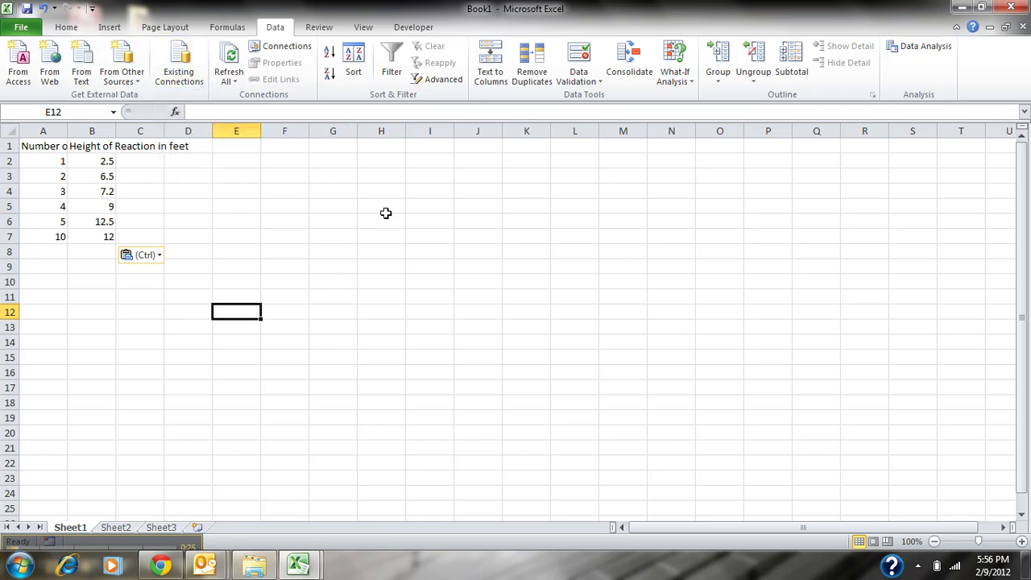
Make sure the Analysis ToolPak add-in is enabled among the Excel add-ins
click(21, 27)
click(53, 309)
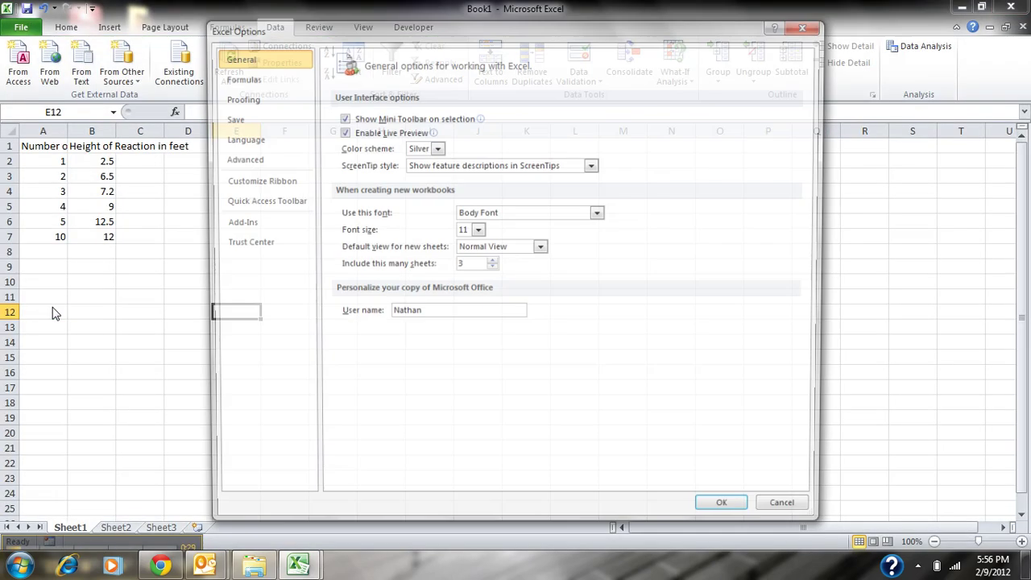
click(271, 230)
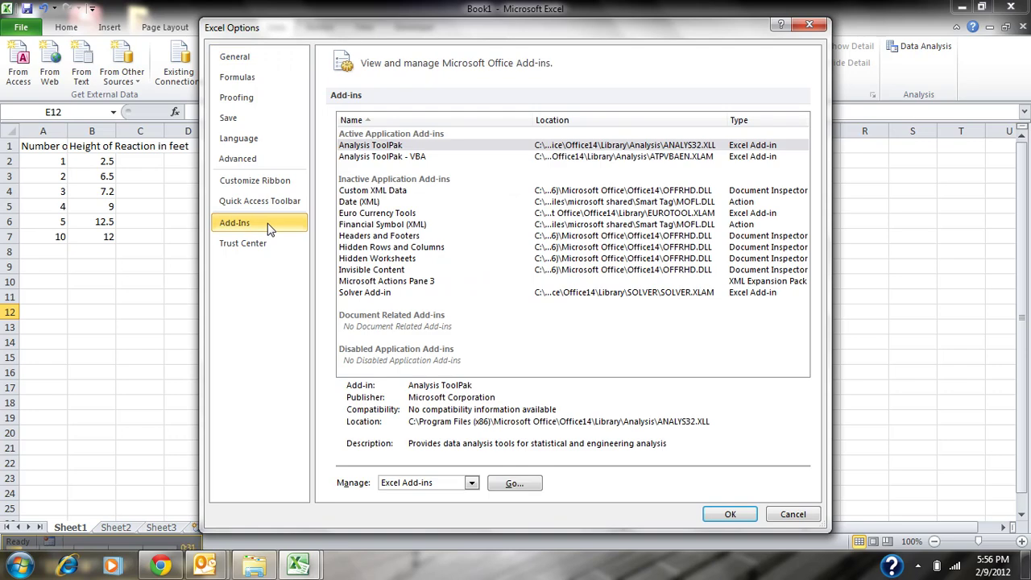
click(394, 148)
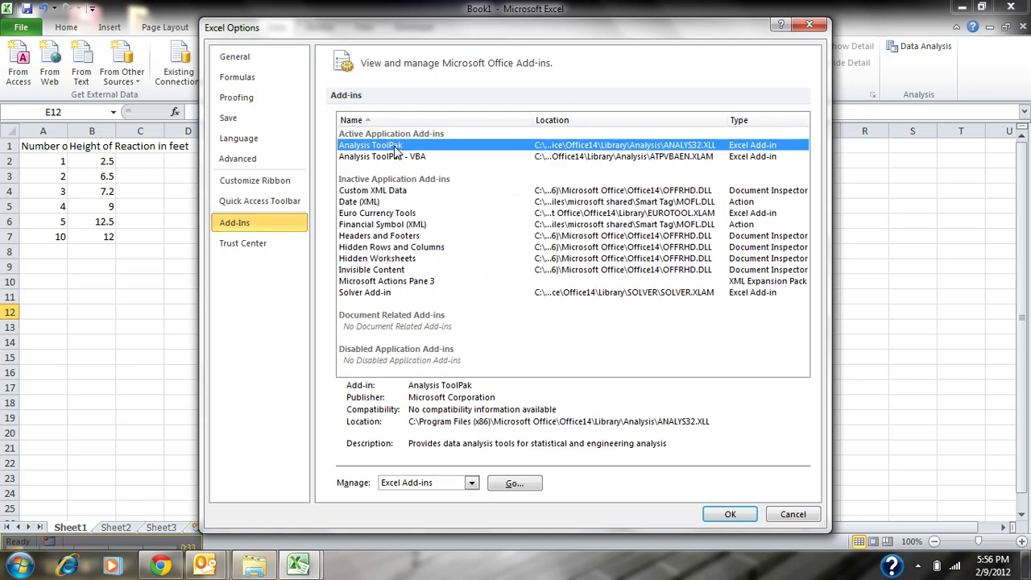
click(514, 483)
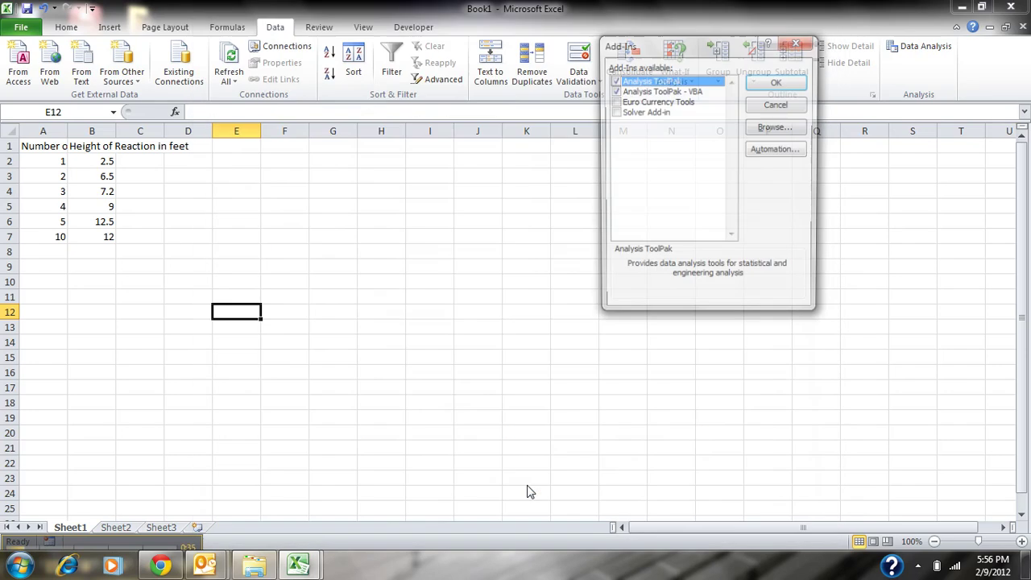
click(773, 83)
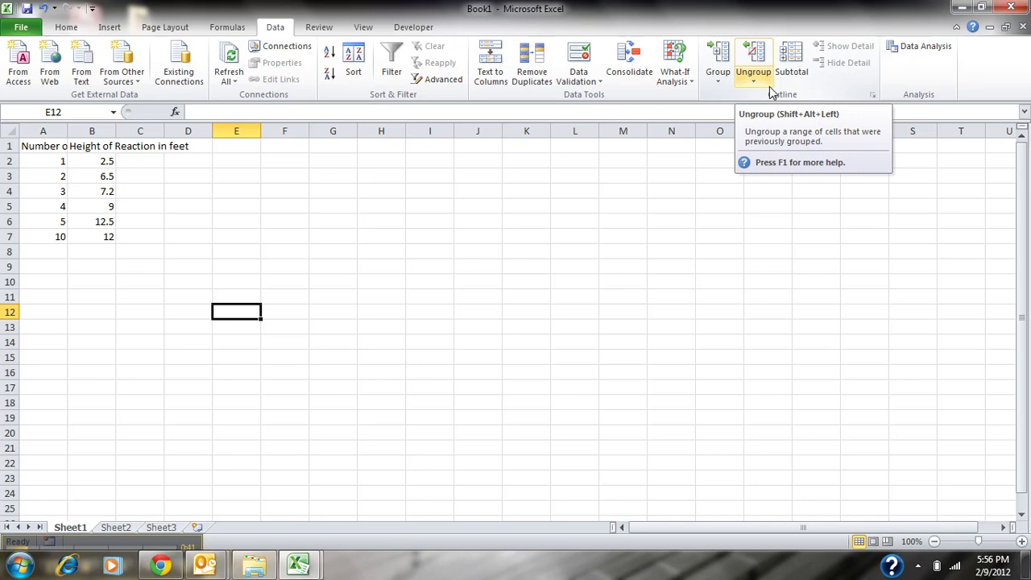
click(443, 346)
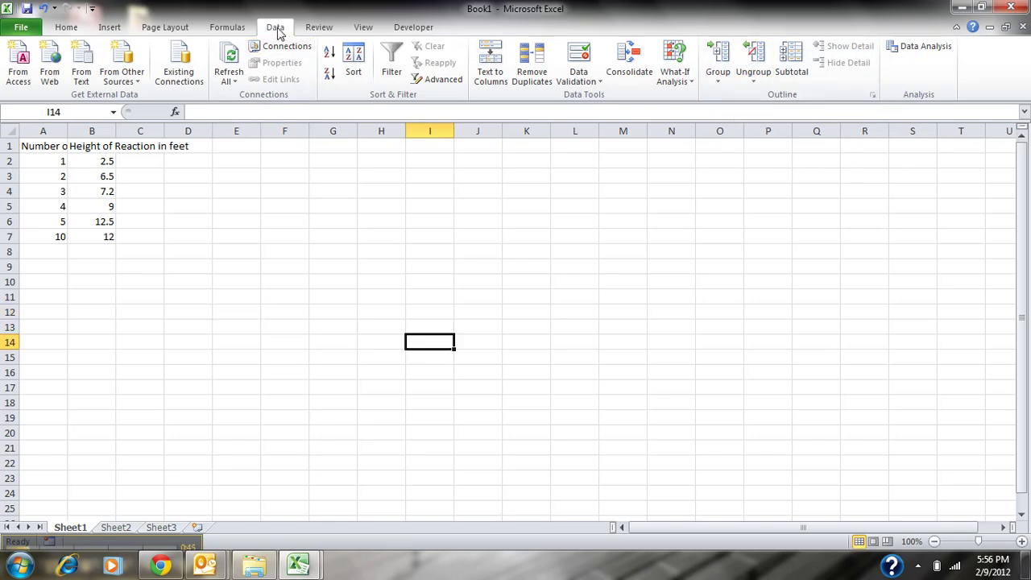
Find the Regression tool among the Data Analysis tools and open its settings
click(913, 50)
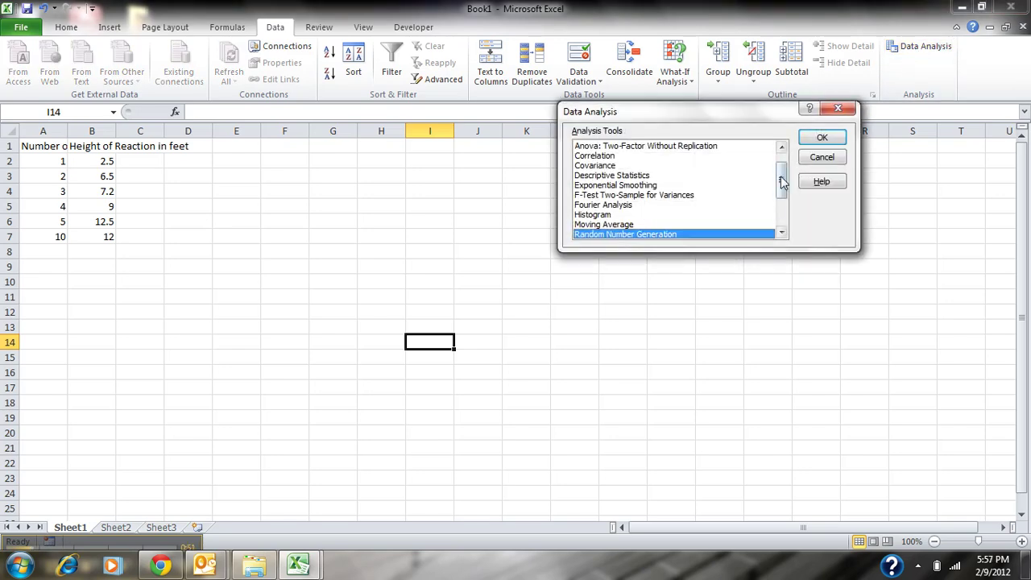
drag(781, 182, 781, 159)
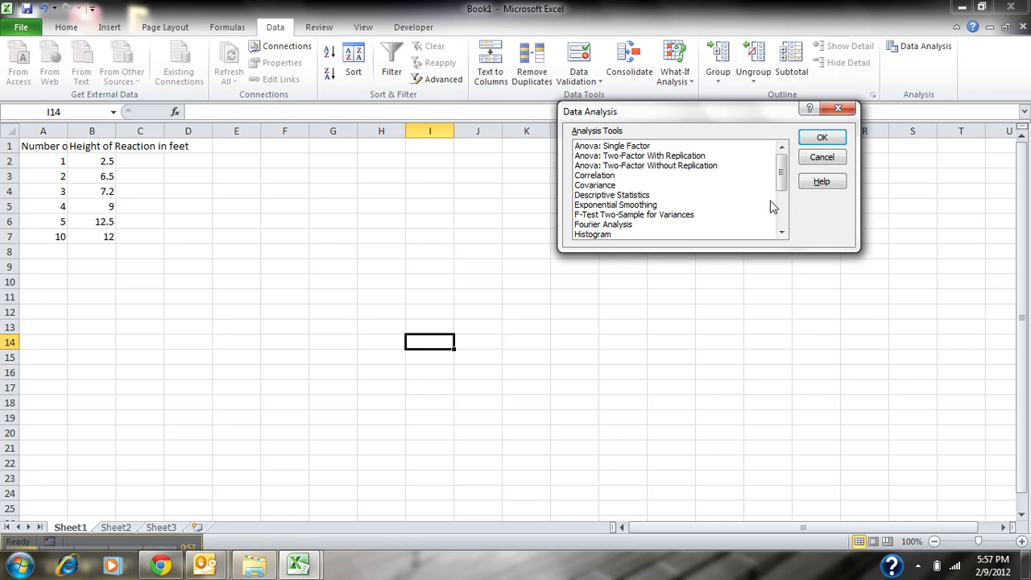
click(782, 234)
click(781, 233)
click(781, 234)
click(782, 233)
click(782, 233)
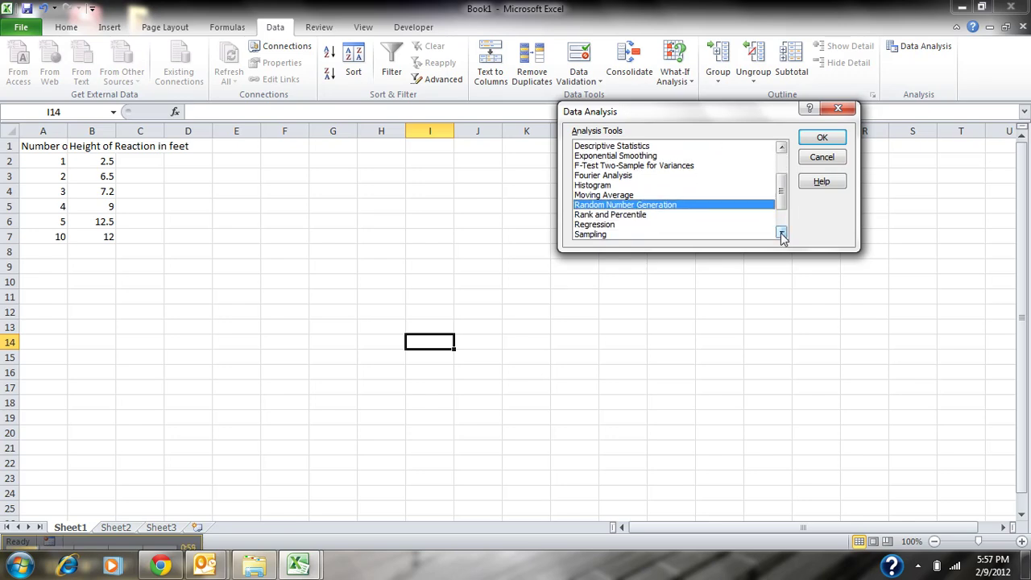
click(781, 234)
click(782, 234)
click(781, 234)
click(781, 233)
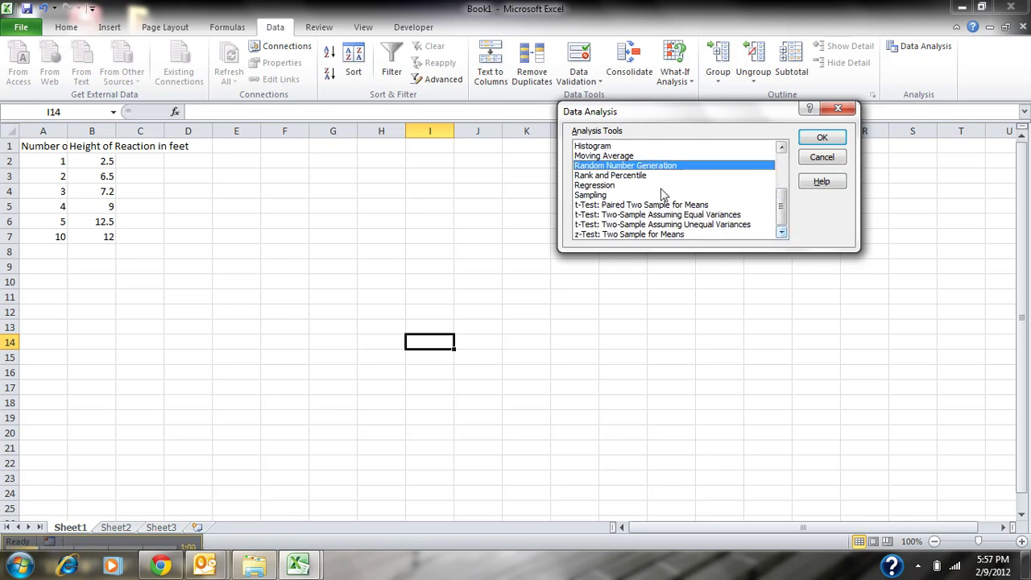
click(600, 187)
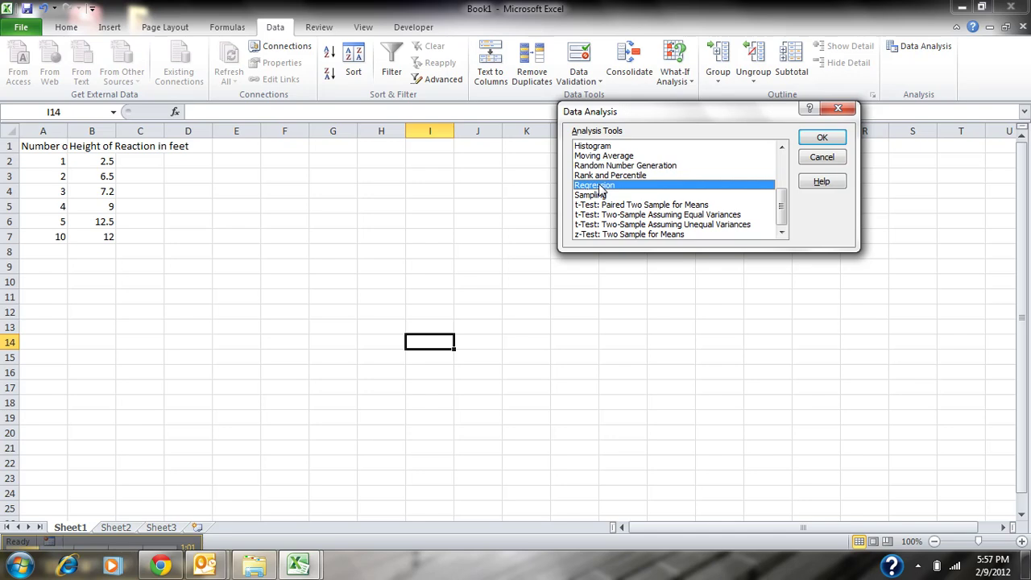
click(808, 140)
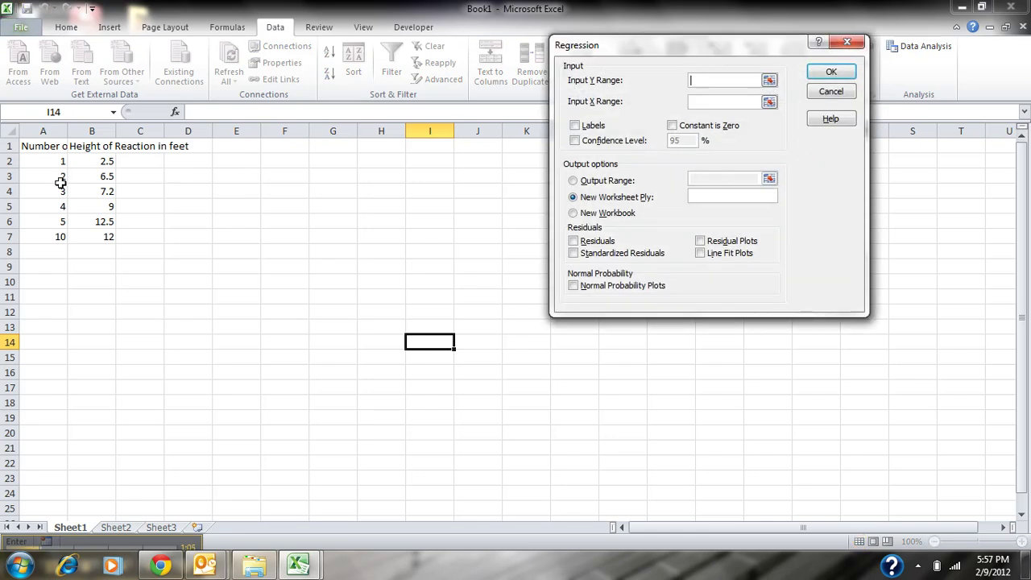
Run the regression with Y range A2:A7 and X range B2:B7, outputting to a new worksheet
click(58, 164)
drag(58, 163, 53, 236)
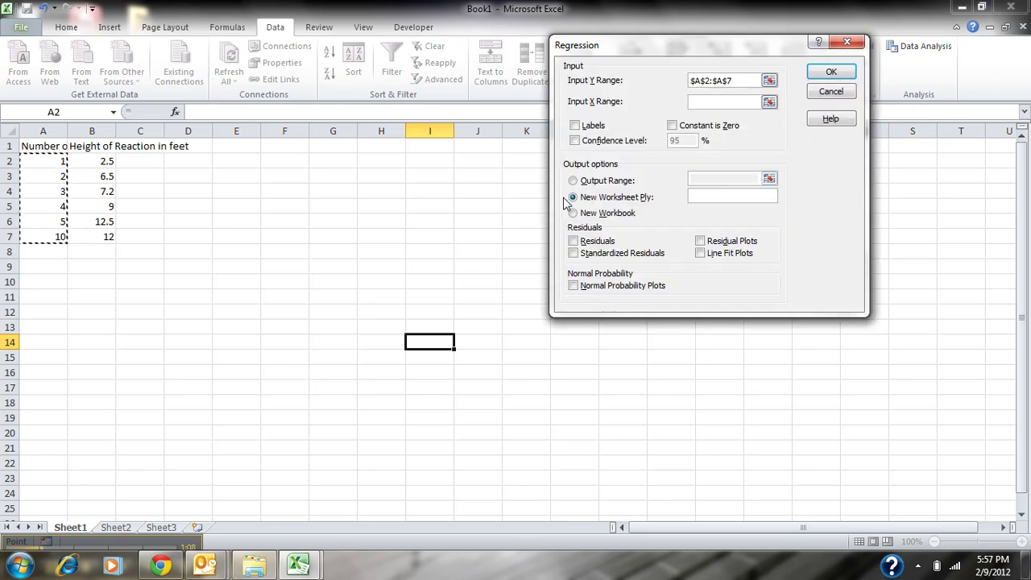
click(708, 102)
drag(104, 164, 108, 236)
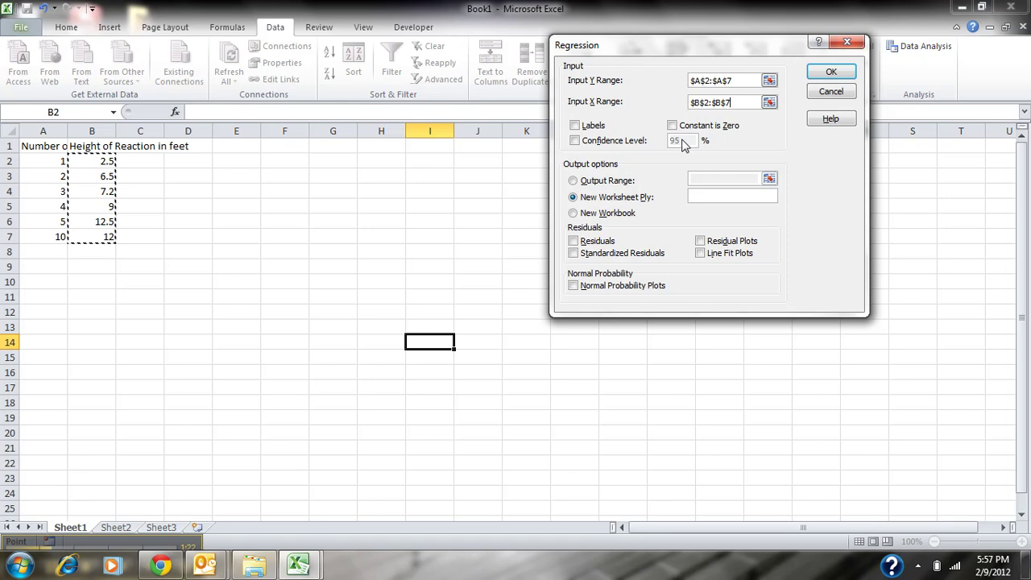
click(843, 76)
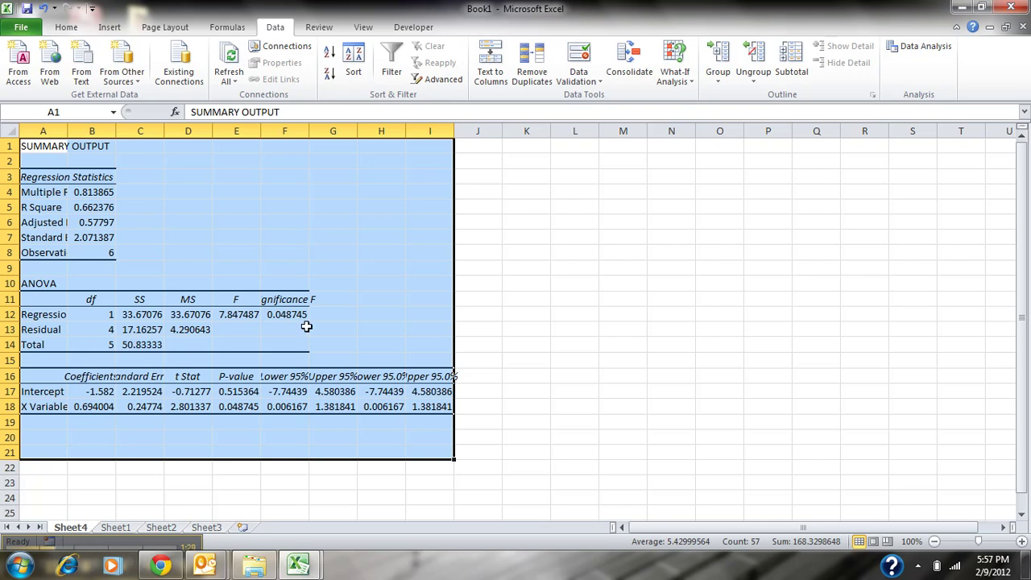
Widen columns A and B of the regression output and clear the duplicate Lower 95.0% and Upper 95.0% columns
click(554, 234)
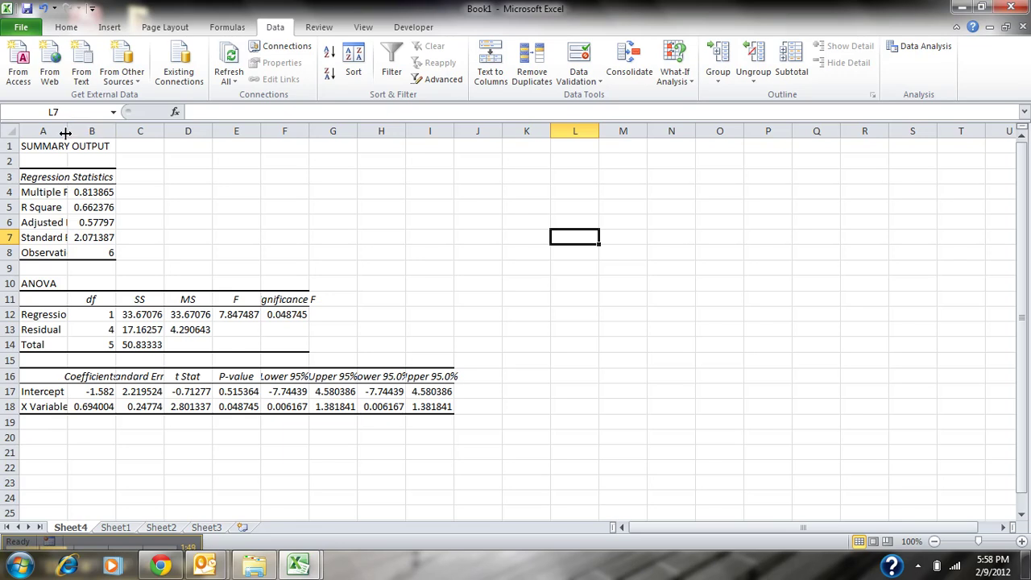
drag(65, 131, 176, 132)
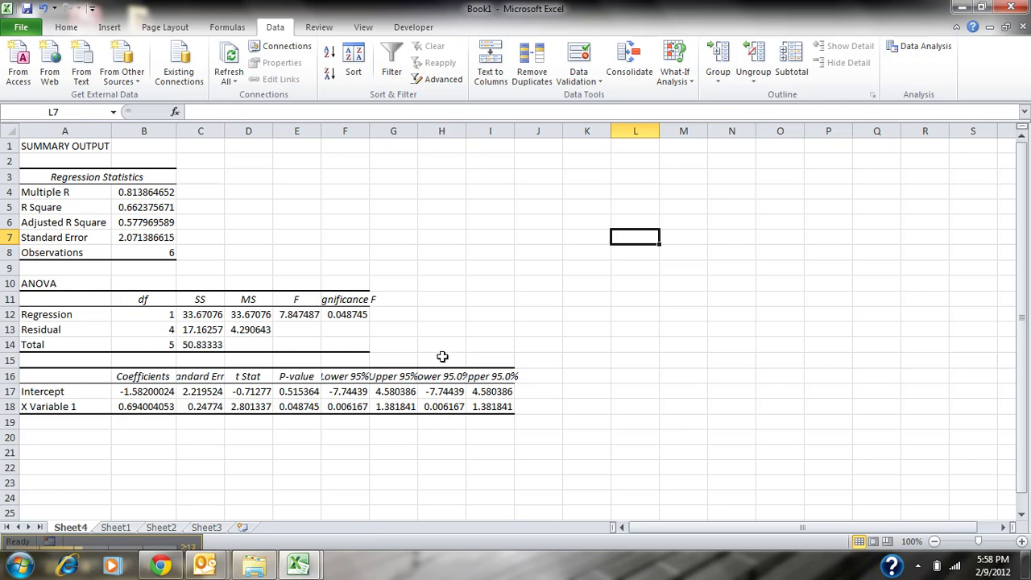
drag(445, 353, 488, 415)
key(Delete)
key(ctrl+Left)
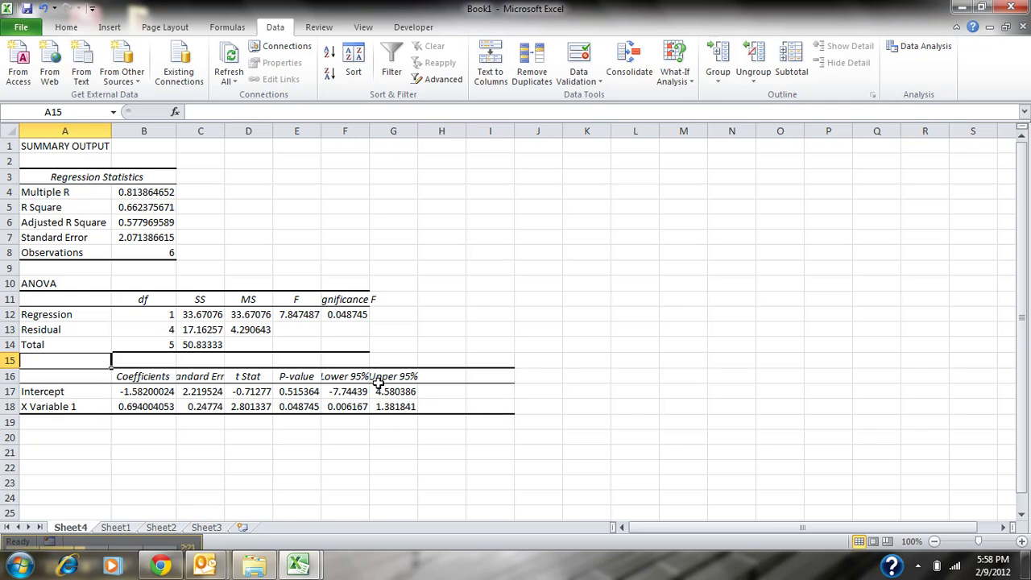
click(491, 422)
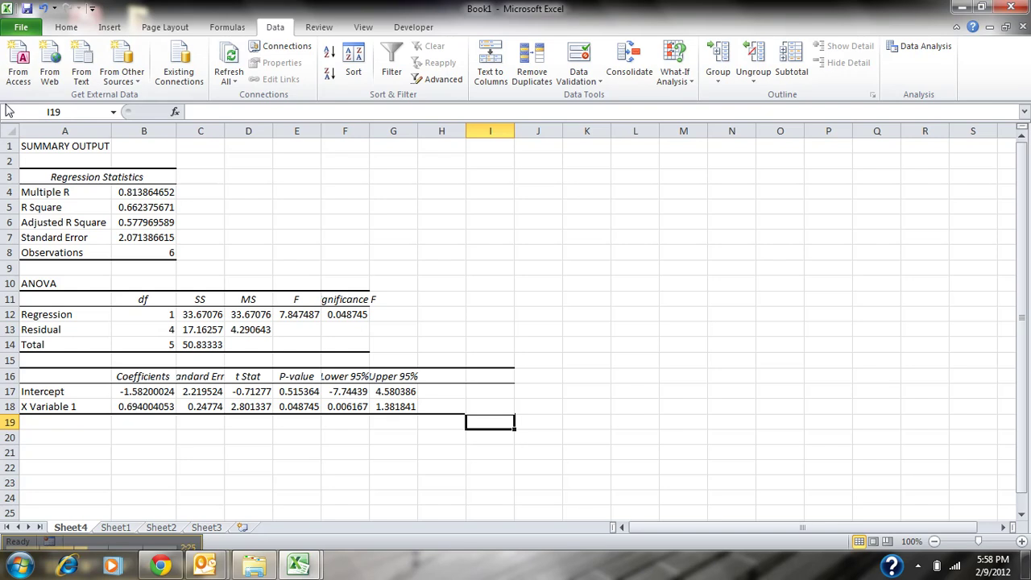
Insert a scatter chart with only markers from A2:B7 on Sheet1 and delete its legend
click(121, 527)
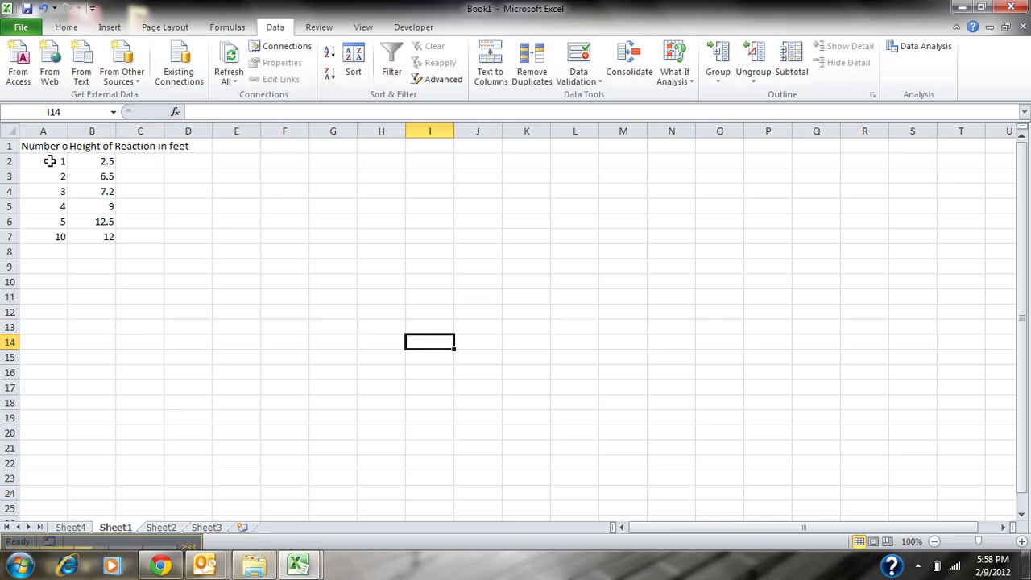
drag(50, 161, 85, 233)
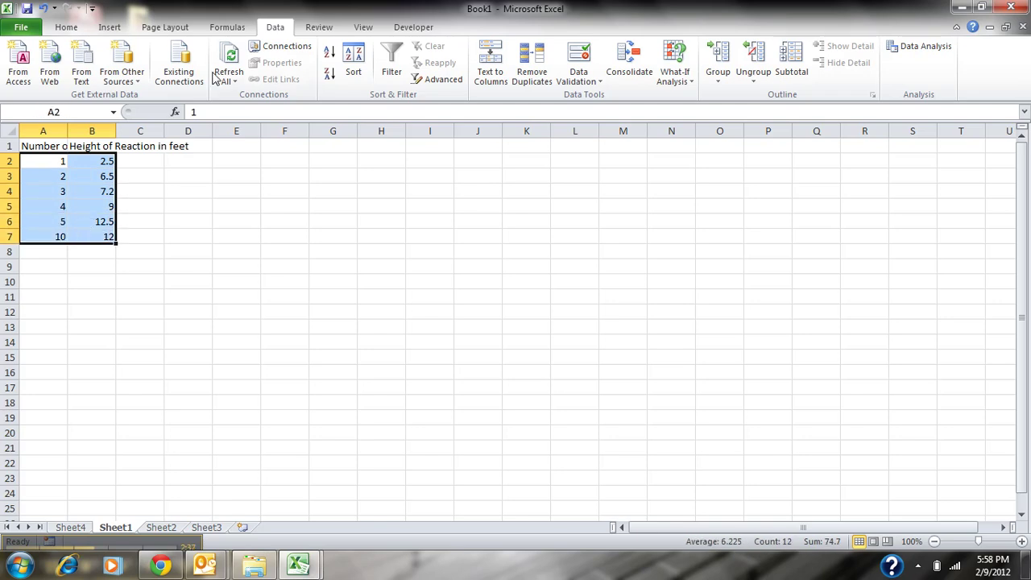
click(111, 25)
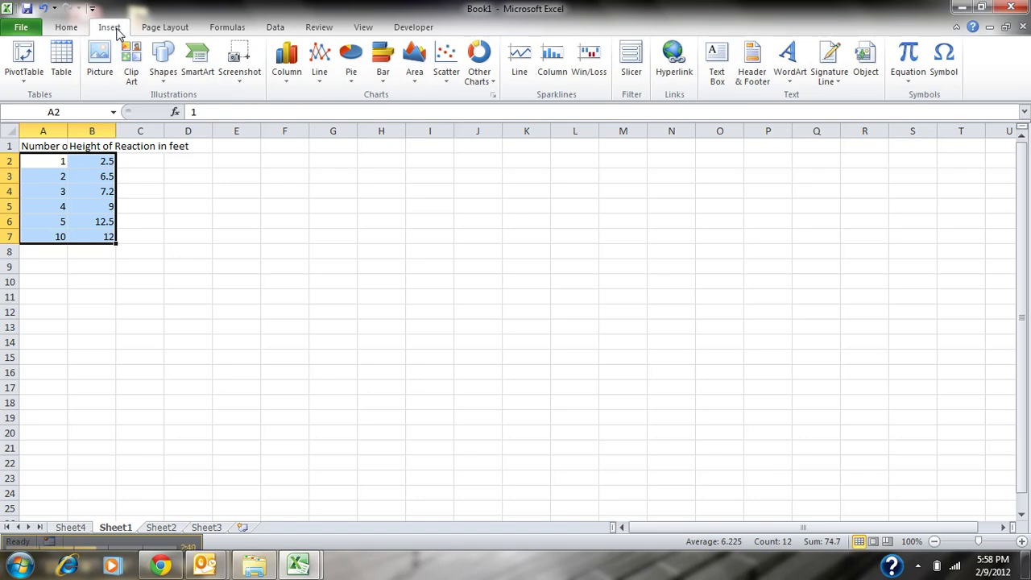
click(447, 75)
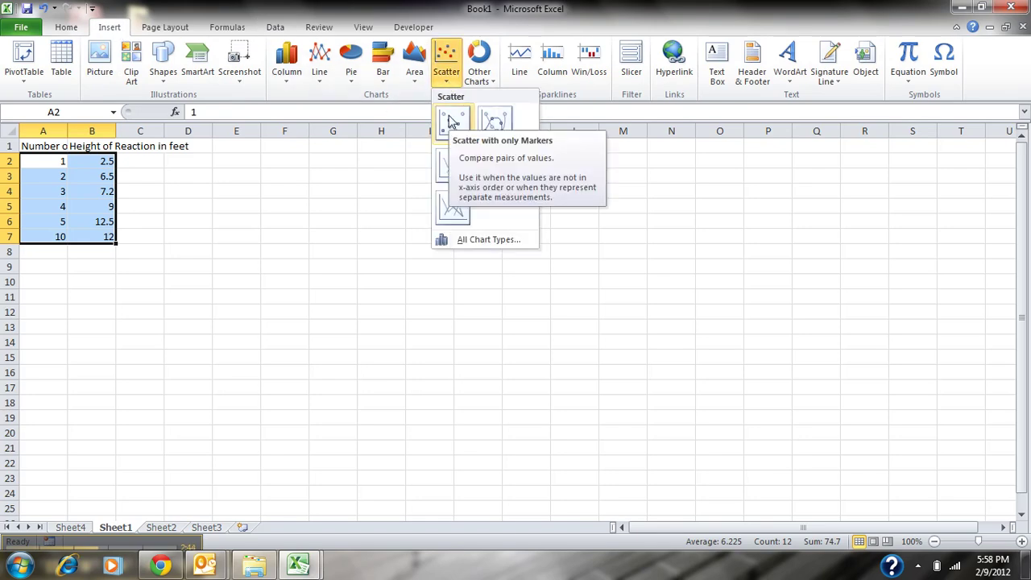
click(451, 120)
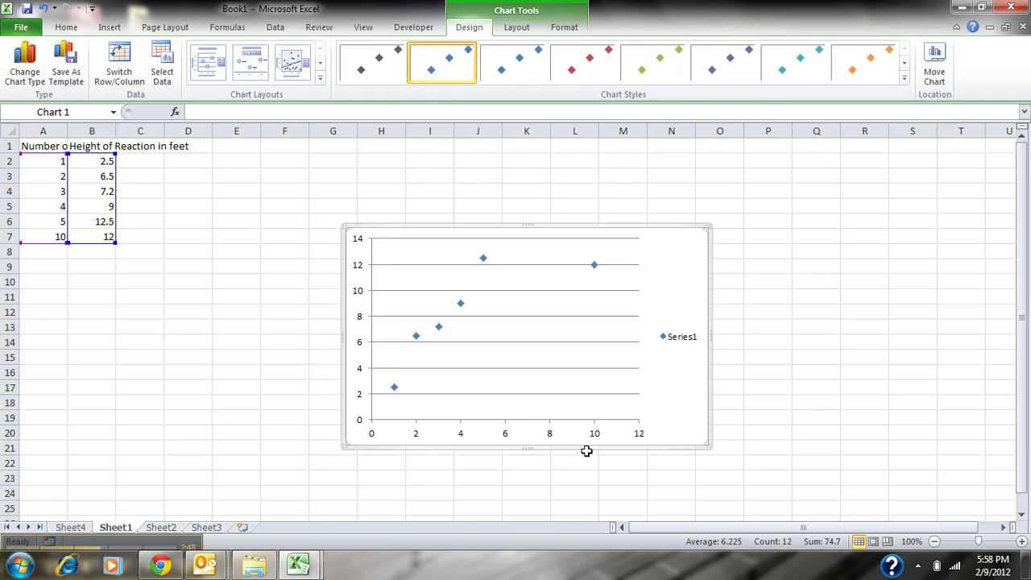
click(682, 339)
key(Delete)
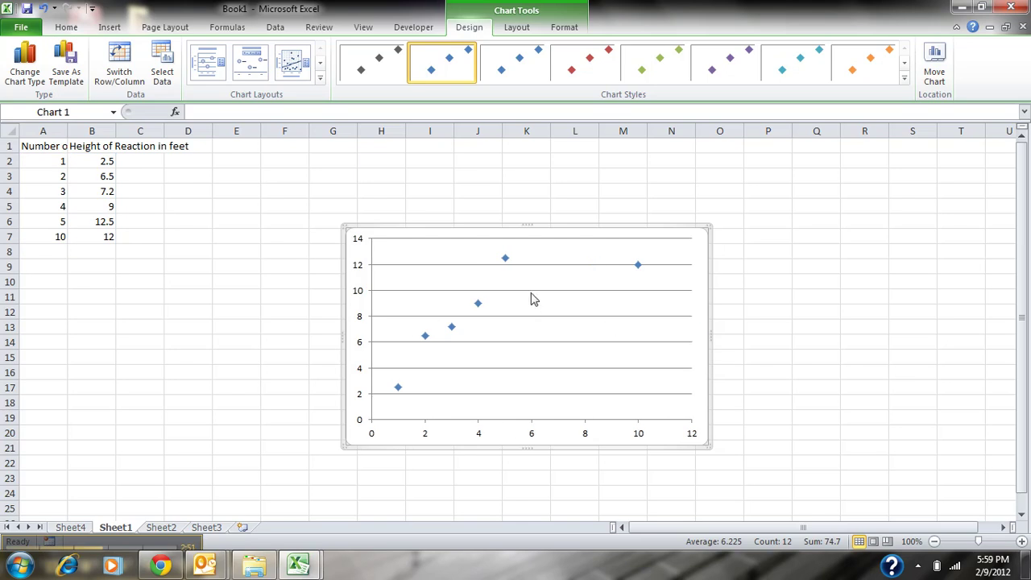
Add a linear trendline to the chart's data series with its equation displayed, and move the equation label below the line
click(505, 261)
right_click(505, 260)
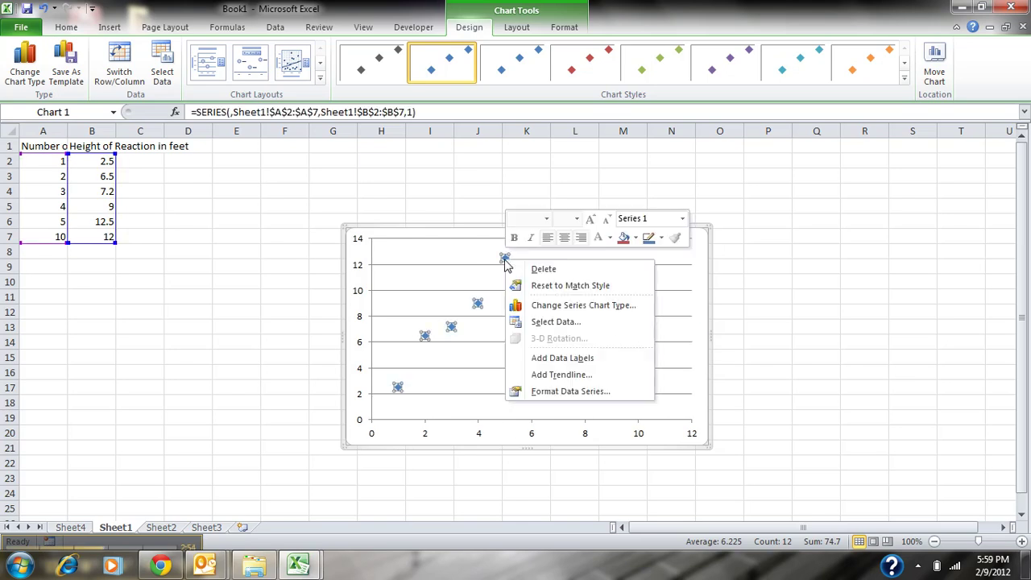
click(564, 375)
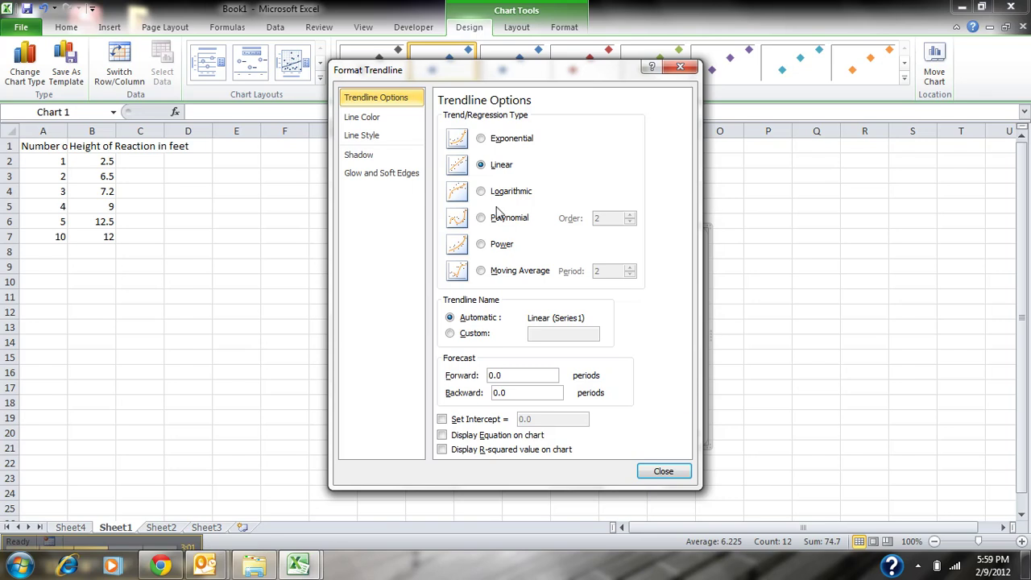
click(442, 435)
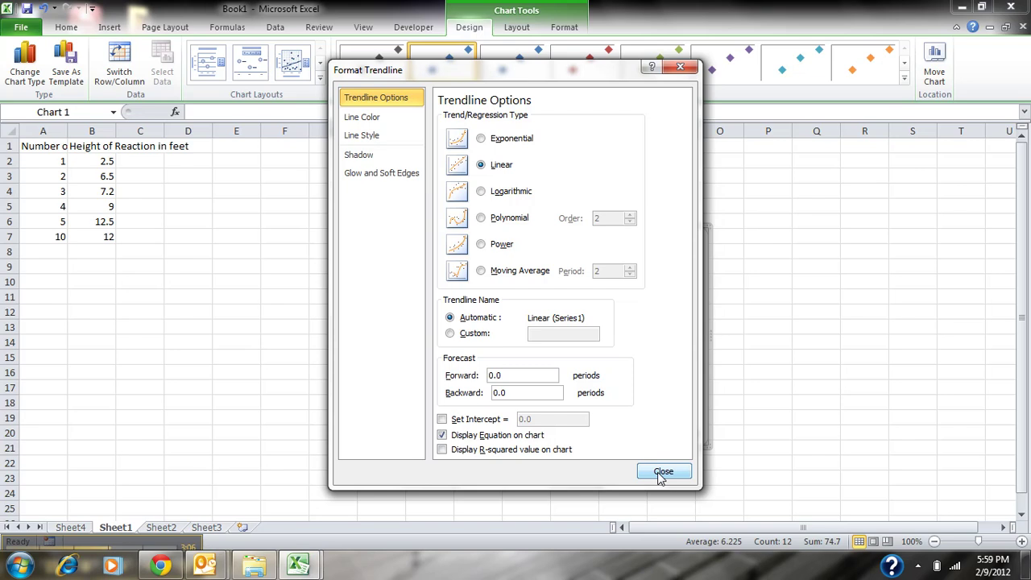
click(663, 473)
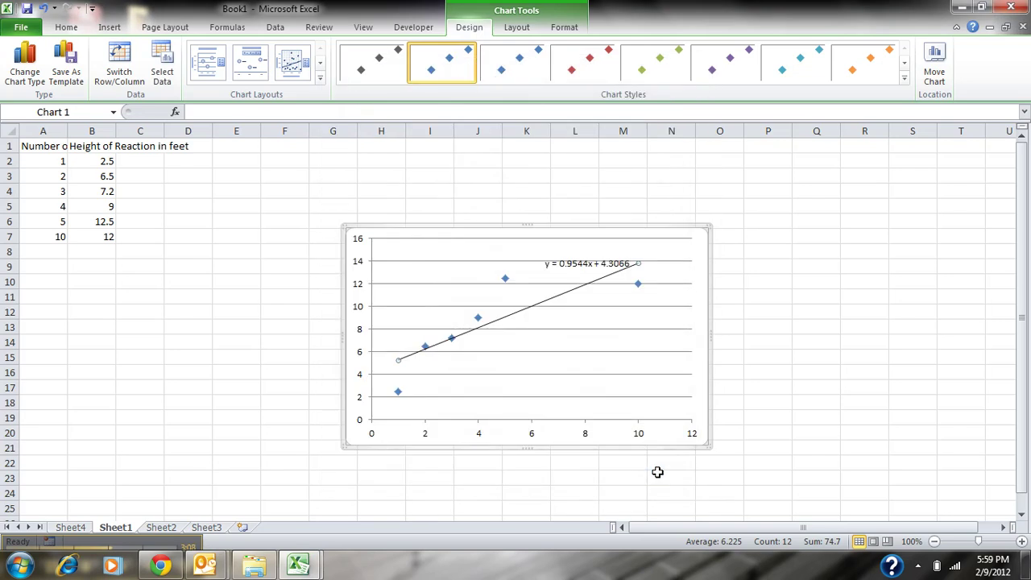
click(593, 264)
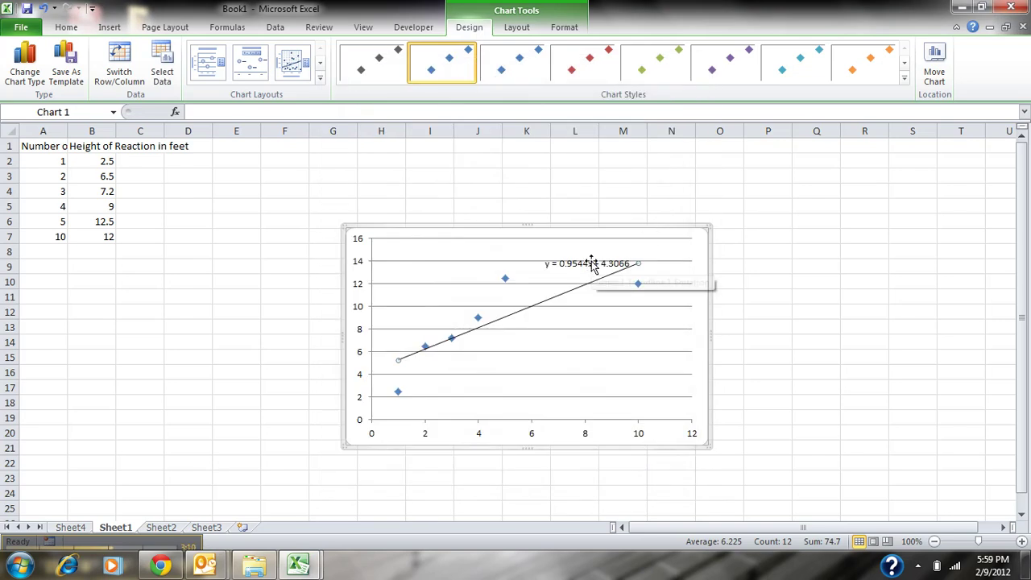
drag(592, 268, 633, 316)
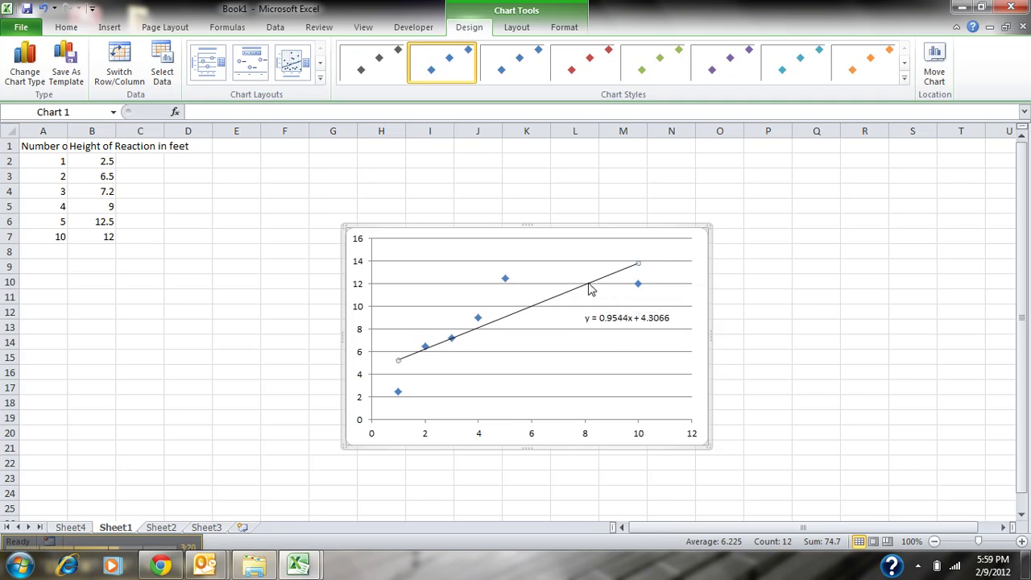
Add a second trendline of the logarithmic type to the chart's data series, with its equation displayed on the chart
click(504, 278)
right_click(505, 280)
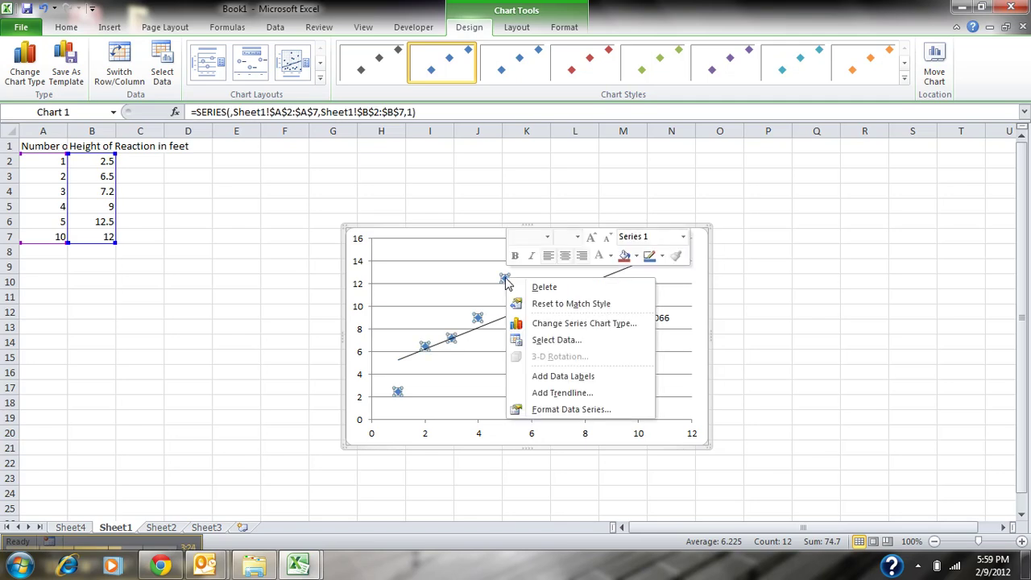
click(550, 393)
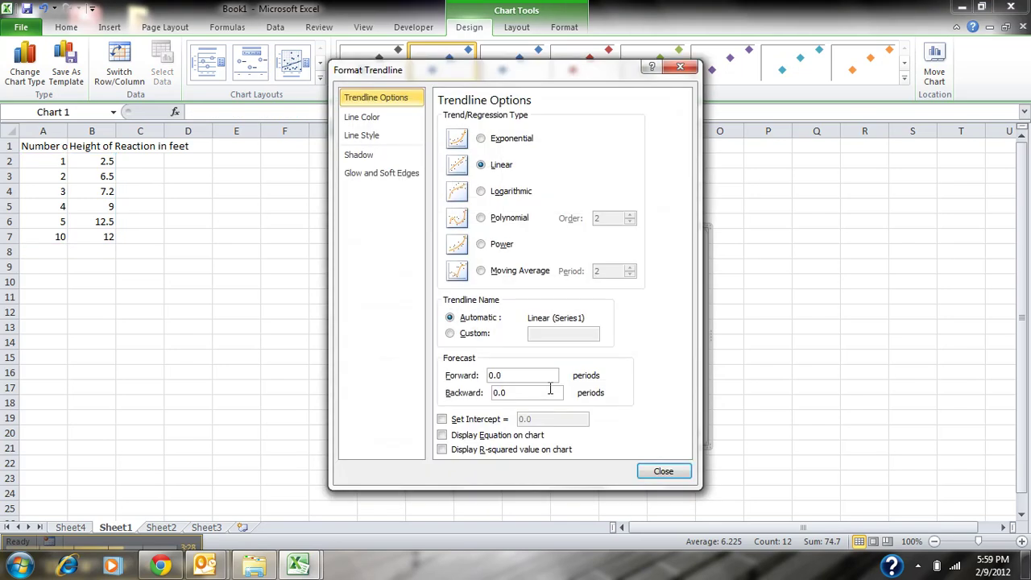
click(481, 192)
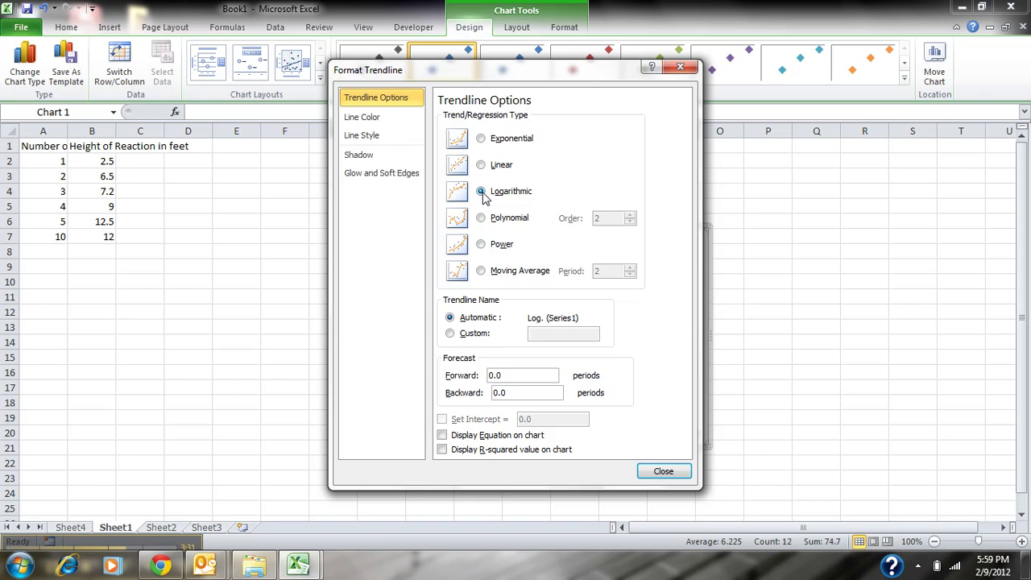
click(442, 436)
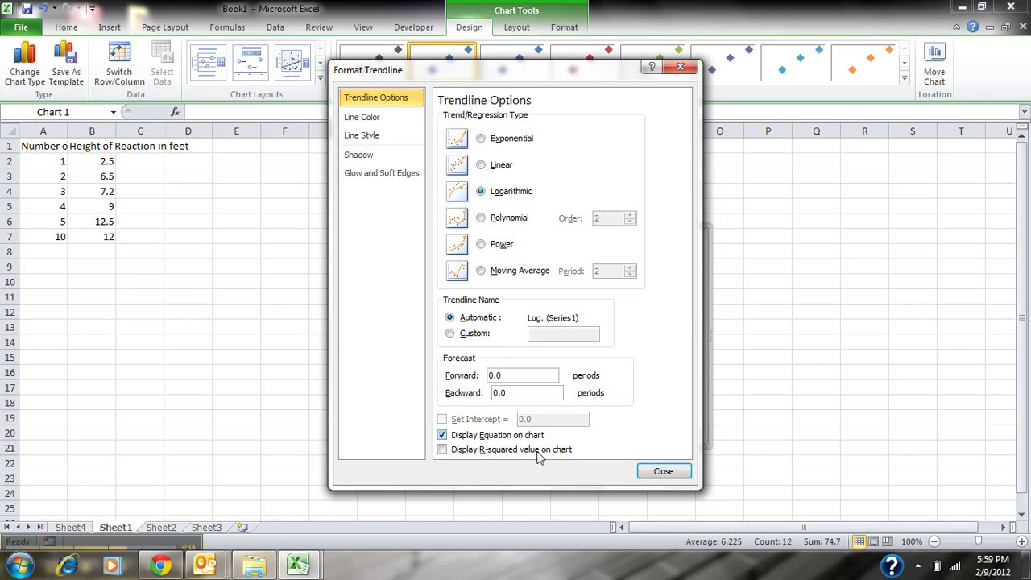
click(665, 474)
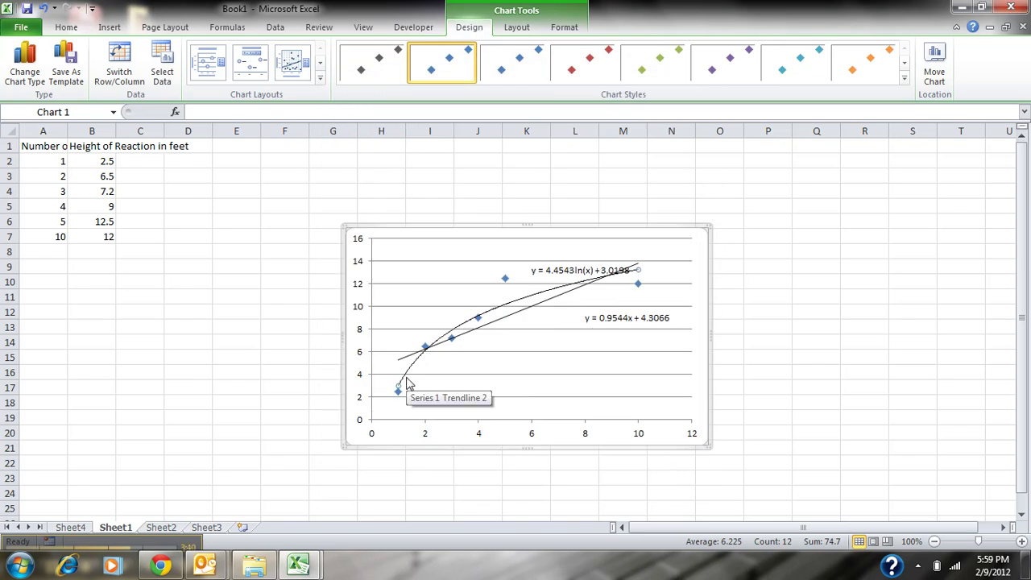
Move the logarithmic trendline's equation label directly below the linear equation, aligned with its start
drag(571, 271, 644, 328)
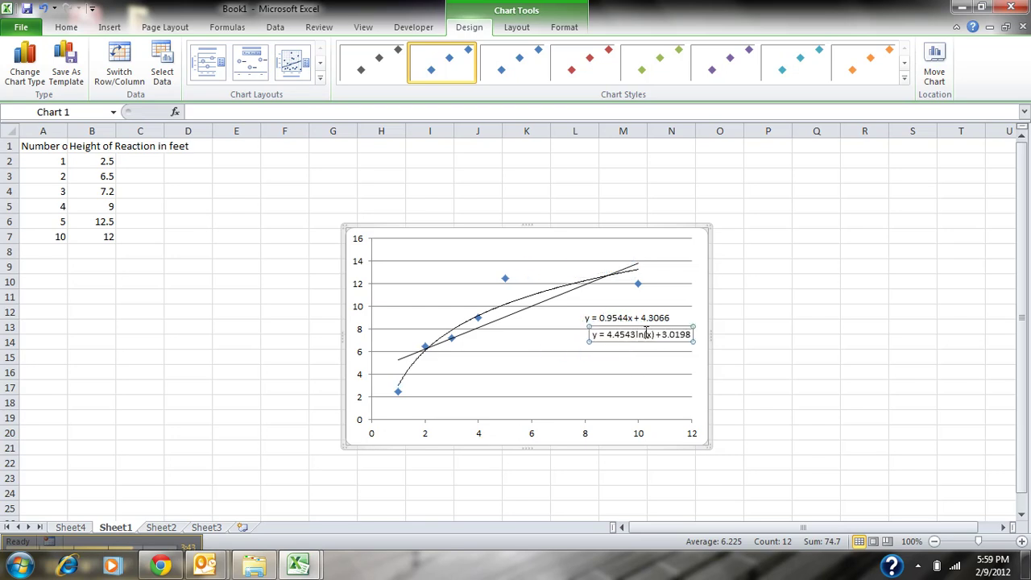
click(584, 343)
drag(581, 346, 580, 338)
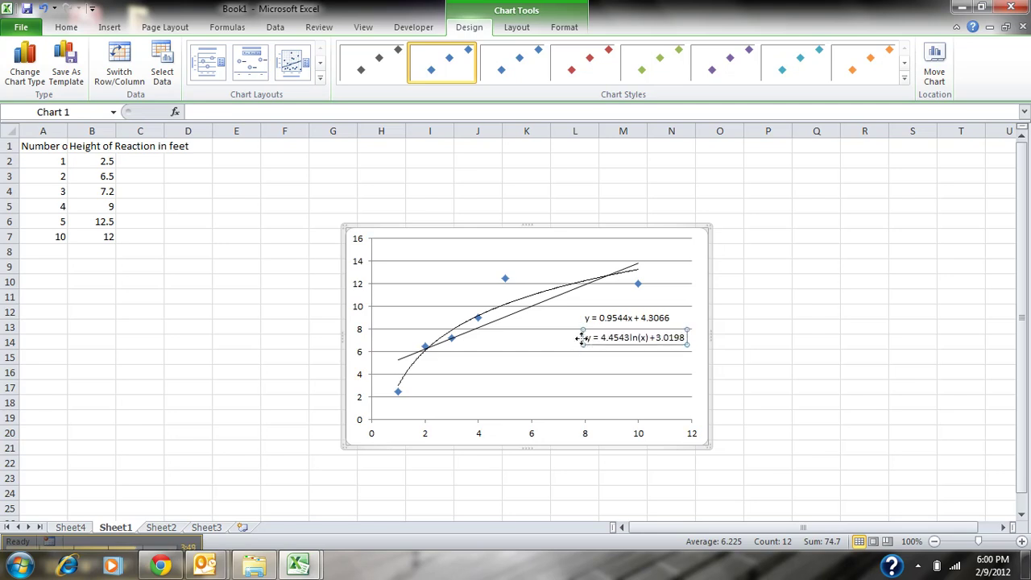